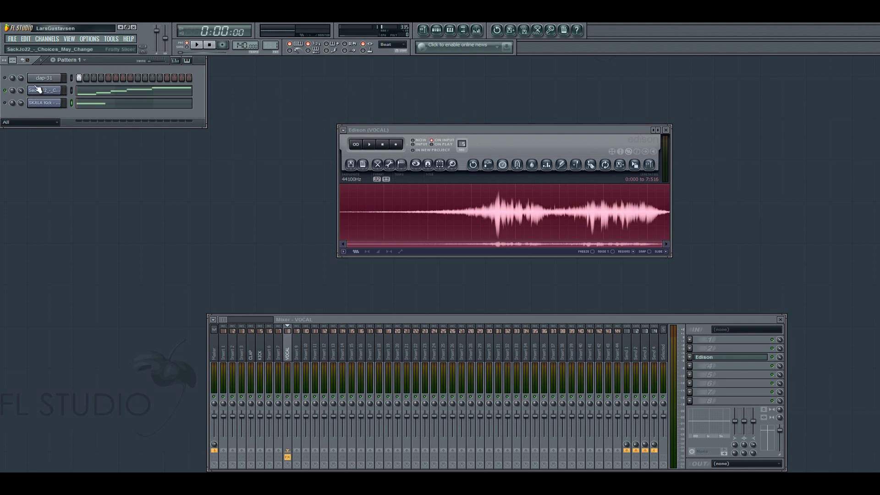
Step: Preview the whole project and then the vocal sample held in Edison
key(space)
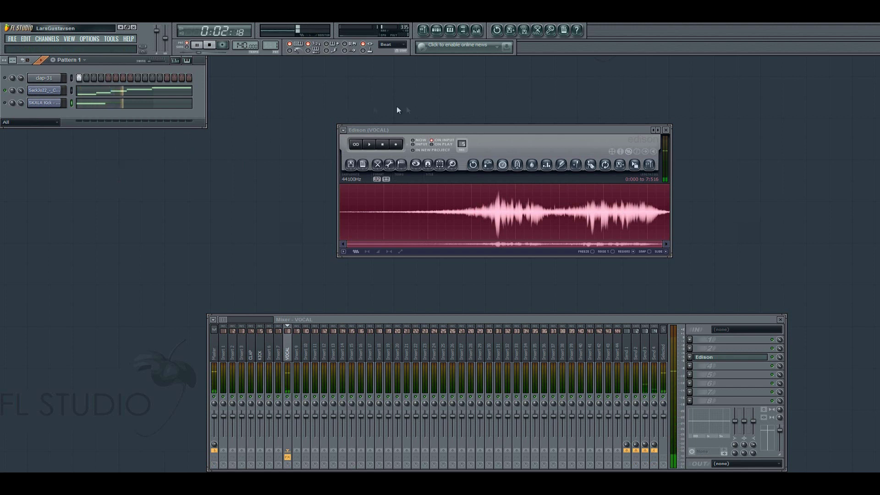
key(space)
click(463, 128)
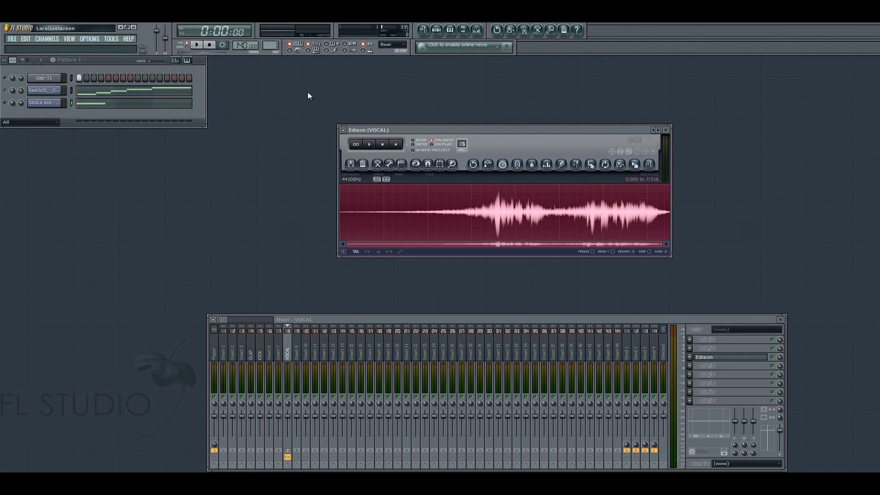
key(space)
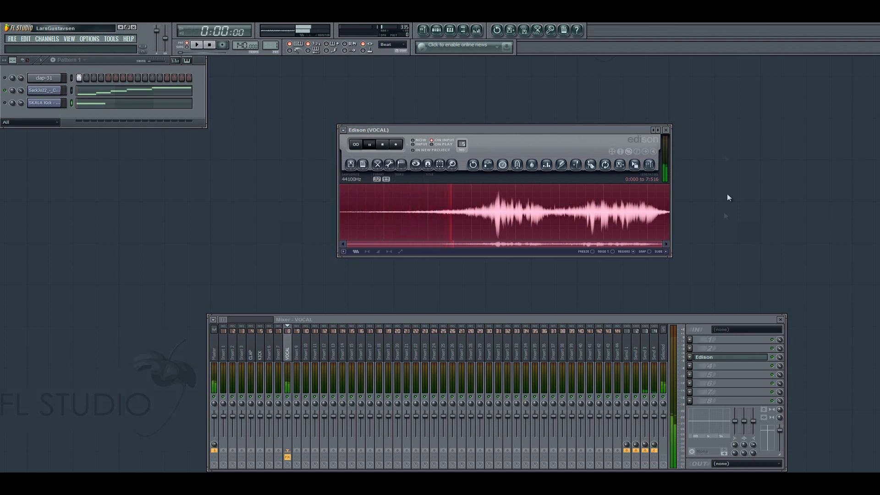
key(space)
Step: Empty the VOCAL track's Edison effect slot by replacing it with (none)
right_click(700, 356)
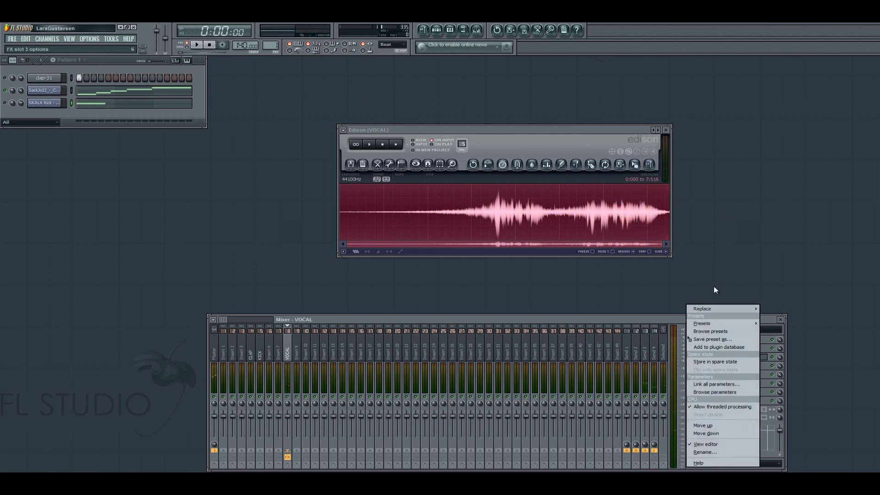
mouse_move(715, 309)
click(758, 74)
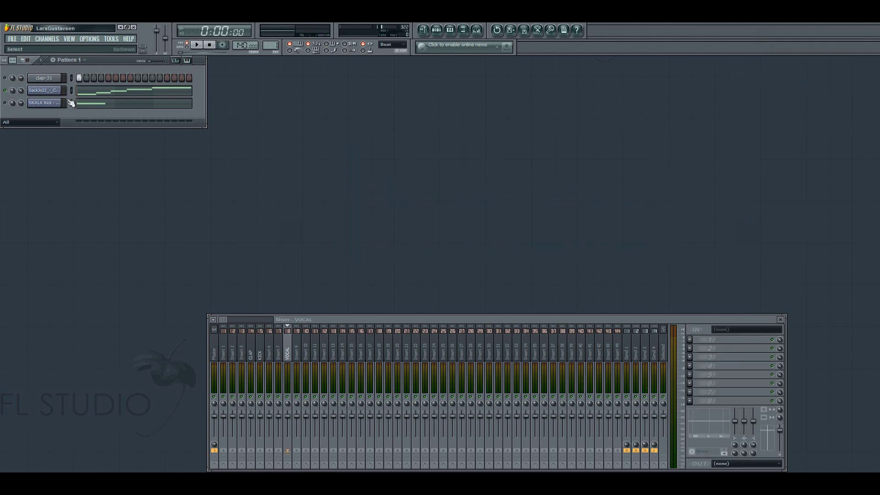
Step: Load a fresh Edison into mixer slot 1, beside the vocal channel's settings
click(44, 90)
click(691, 339)
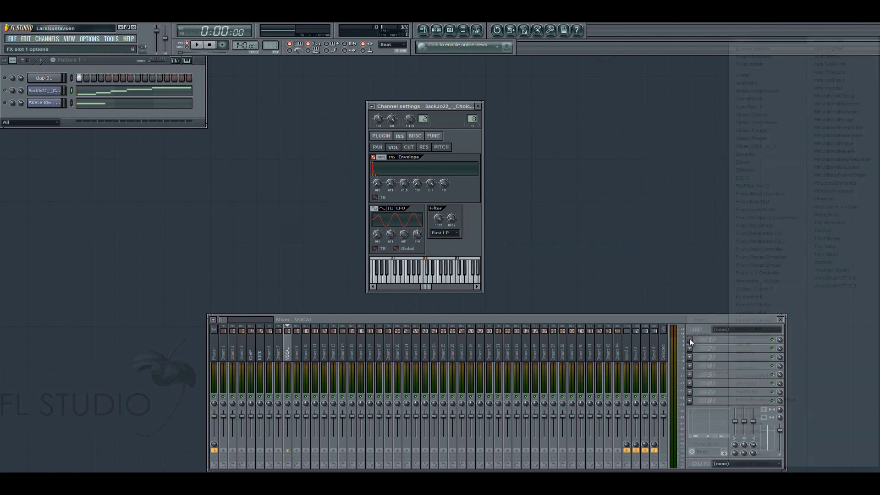
click(751, 163)
drag(459, 84, 724, 117)
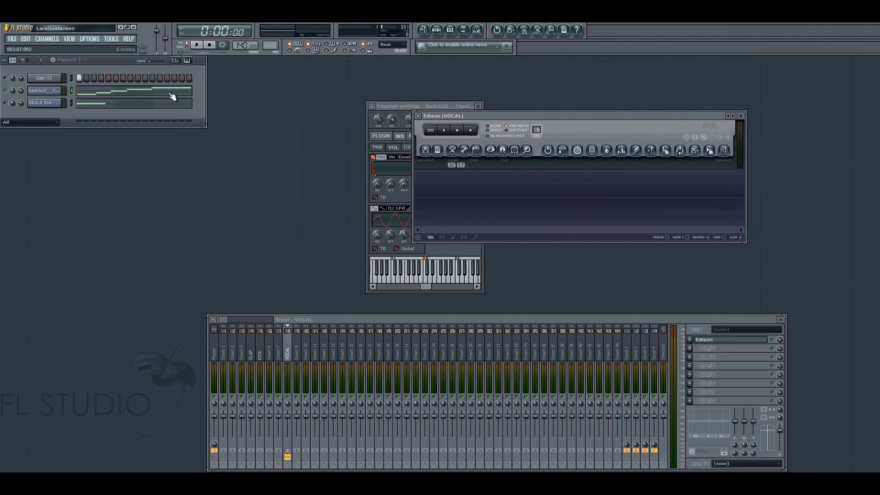
Step: Record about 5 seconds of the vocal into the armed Edison
click(473, 130)
key(space)
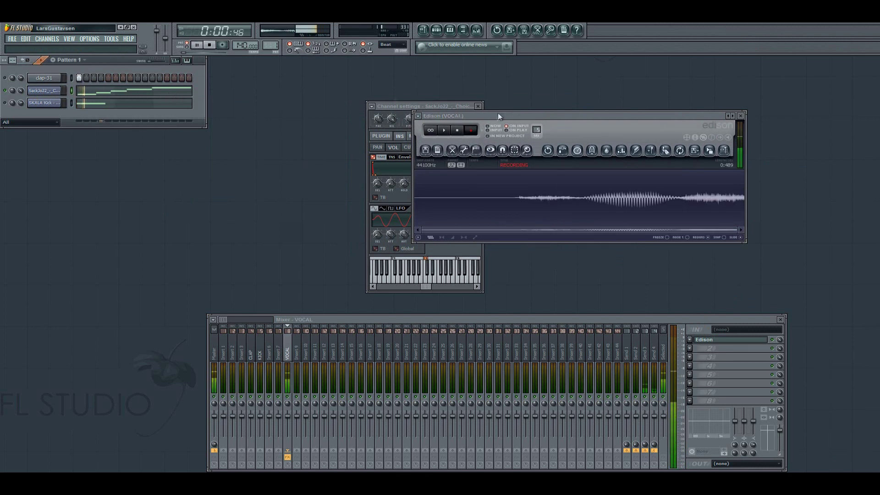
click(457, 130)
Step: Reverse the recorded vocal take with Tools > Reverse
right_click(469, 184)
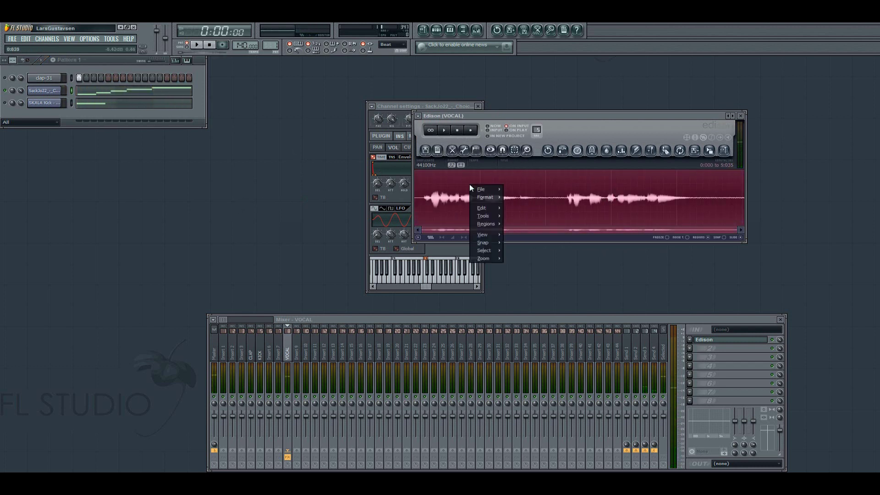
mouse_move(483, 216)
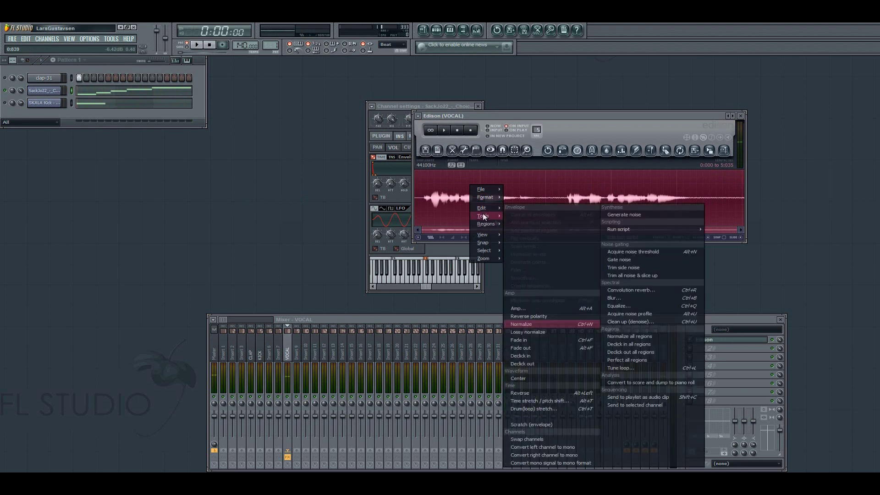
click(535, 393)
drag(541, 120, 526, 95)
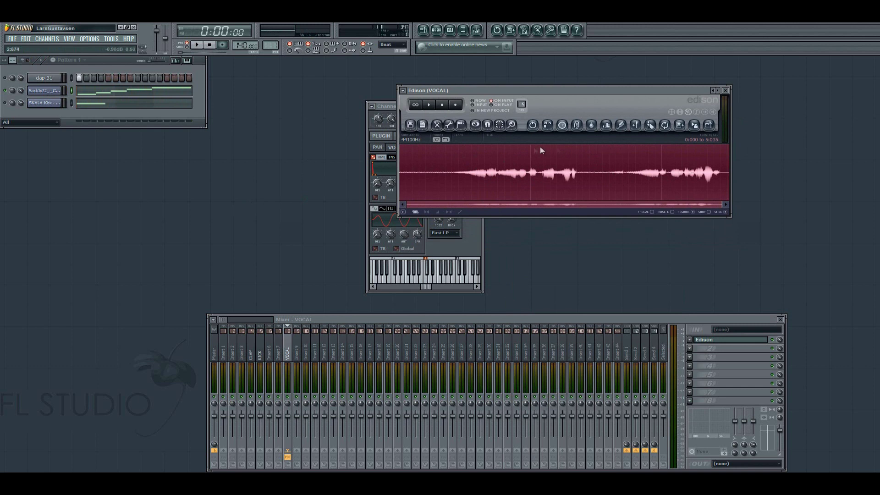
Step: Preview the reversed vocal playing in Edison
click(689, 348)
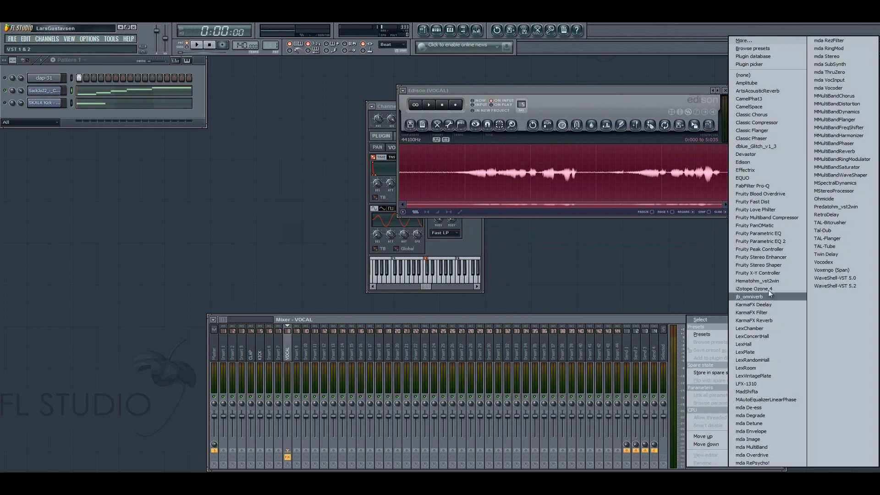
click(790, 289)
key(space)
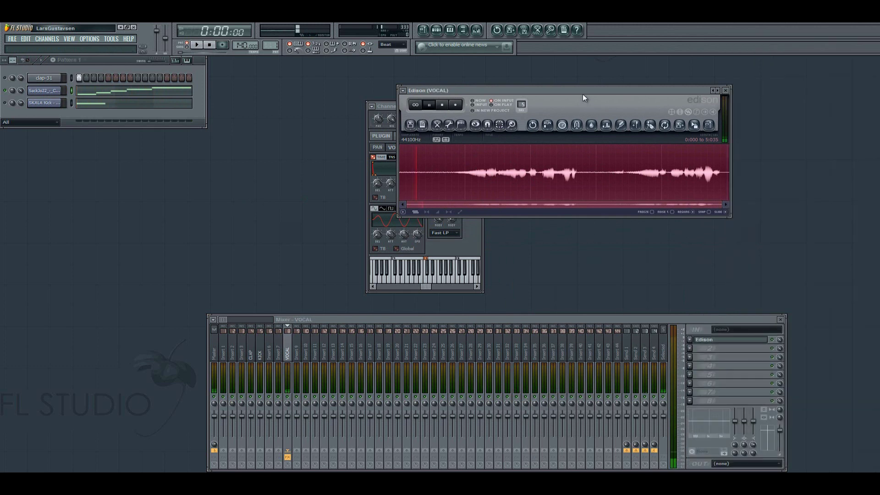
key(space)
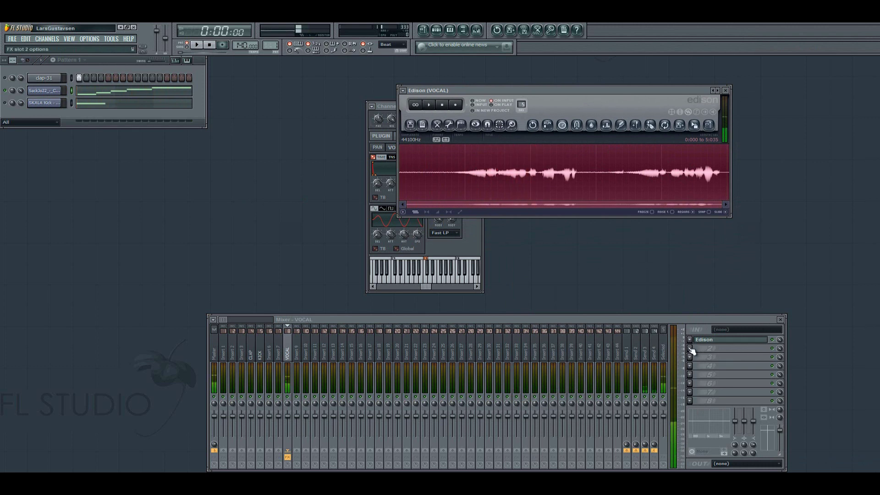
Step: Load LexChamber into slot 2 with Deep Chamber 1, 1.3063 sec reverb, 20000Hz output
click(689, 348)
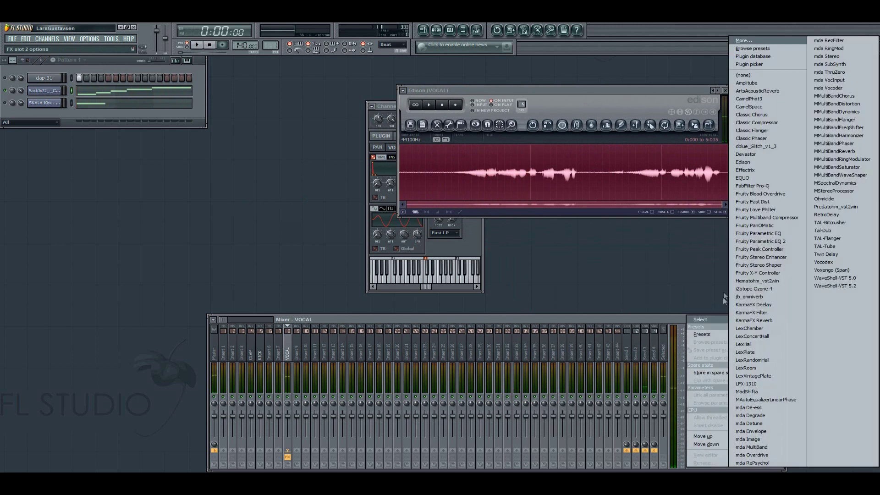
click(783, 329)
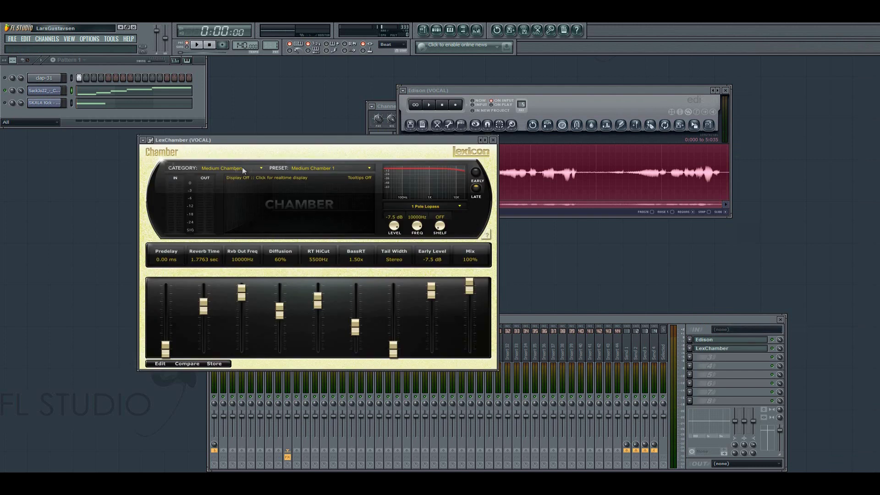
click(225, 188)
click(318, 168)
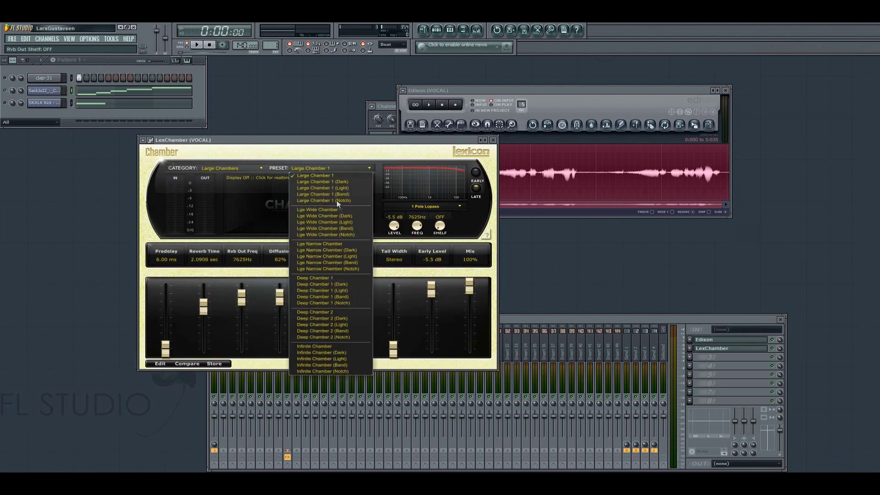
click(338, 278)
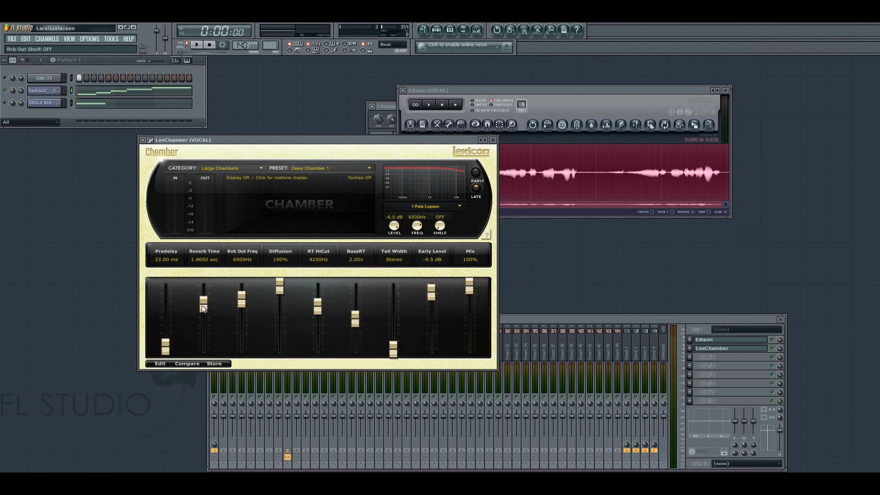
drag(202, 308, 202, 316)
drag(420, 230, 417, 210)
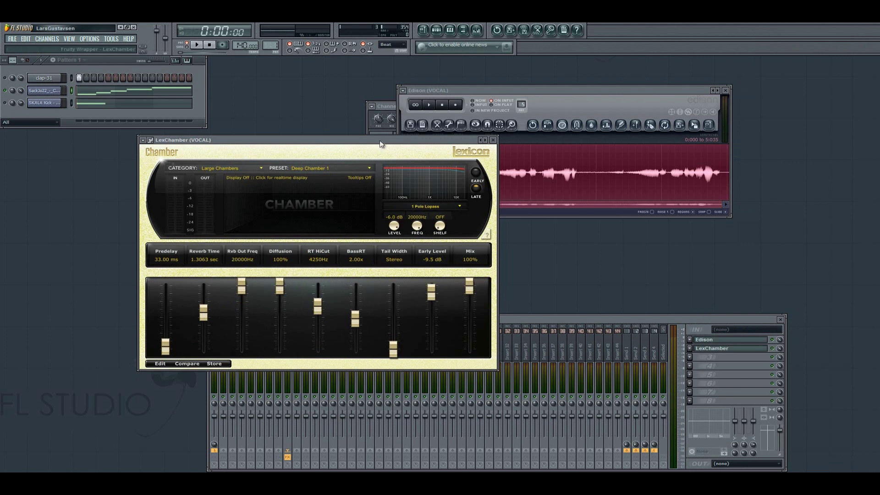
drag(383, 140, 339, 145)
drag(470, 91, 104, 73)
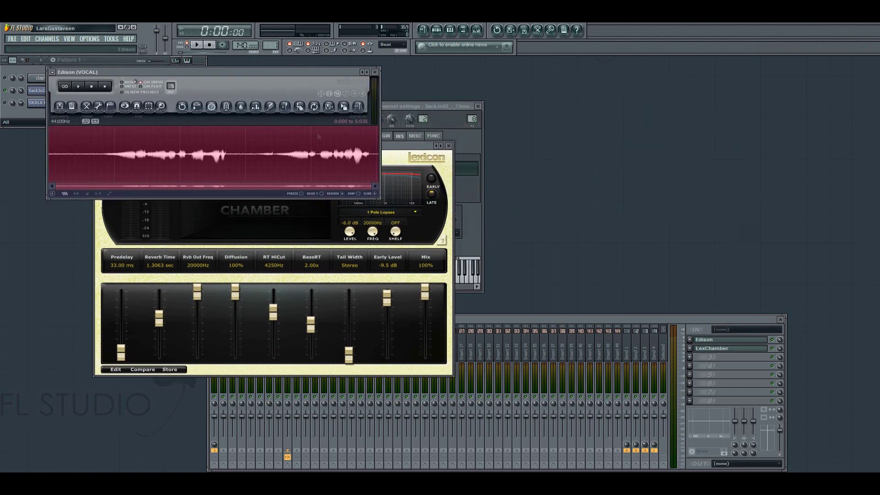
Step: Load a second Edison into the VOCAL track's third effect slot
click(689, 357)
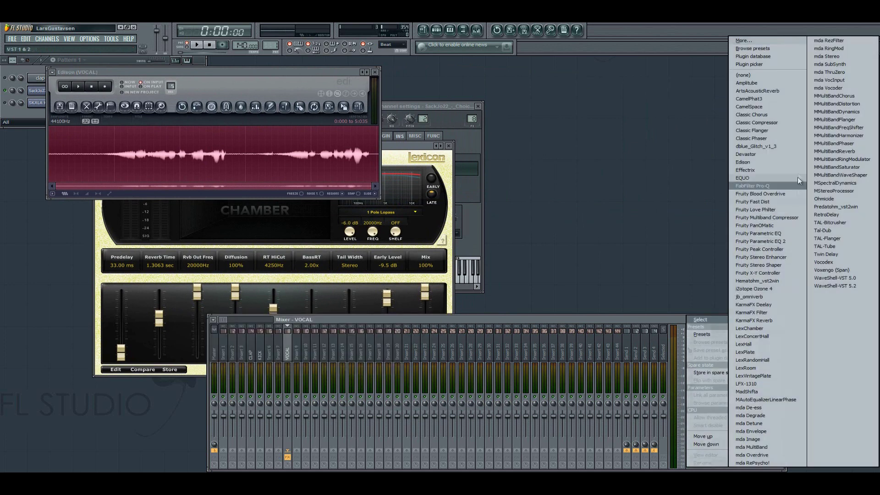
click(790, 161)
drag(496, 136, 656, 140)
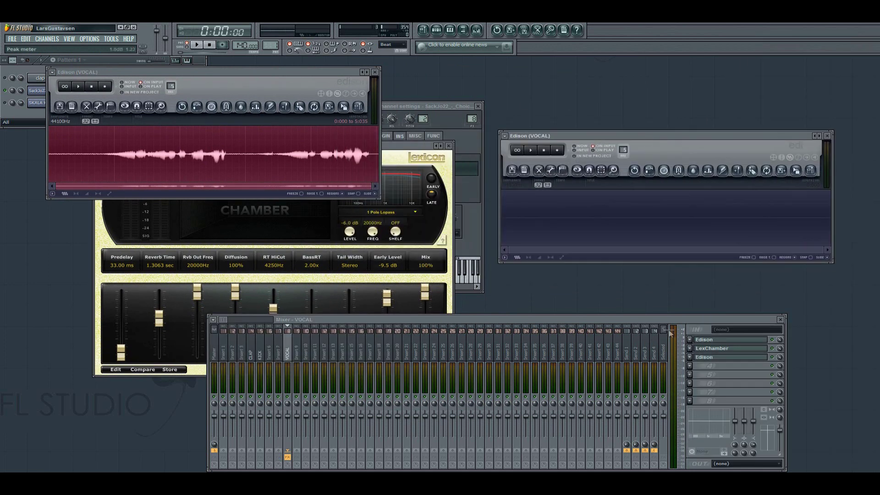
click(721, 351)
click(721, 351)
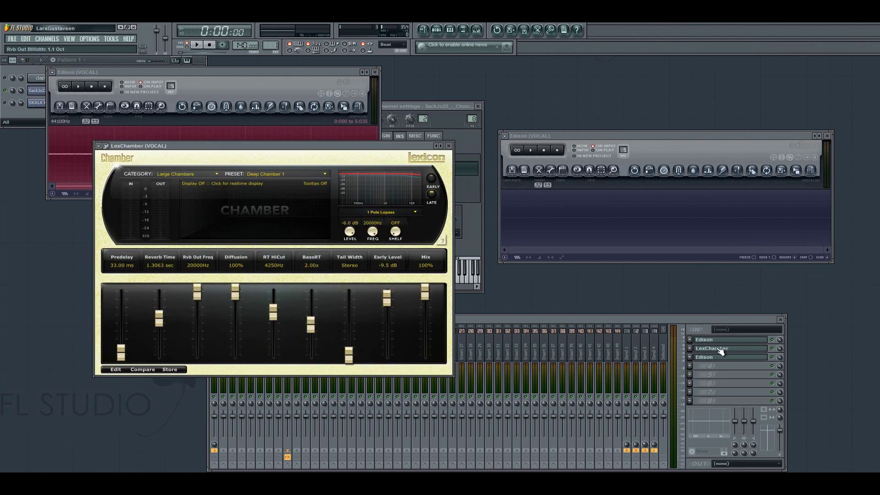
click(721, 351)
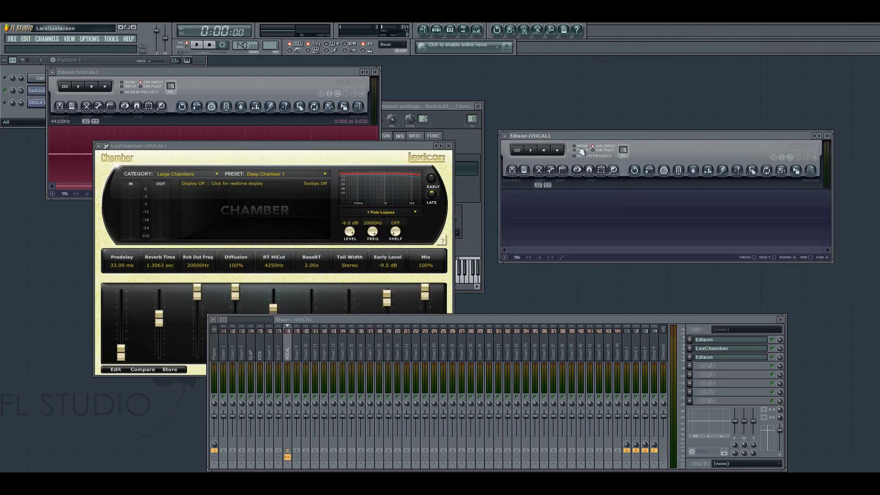
Step: Record the reverbed vocal into the second Edison, about 5.8 seconds long
click(557, 150)
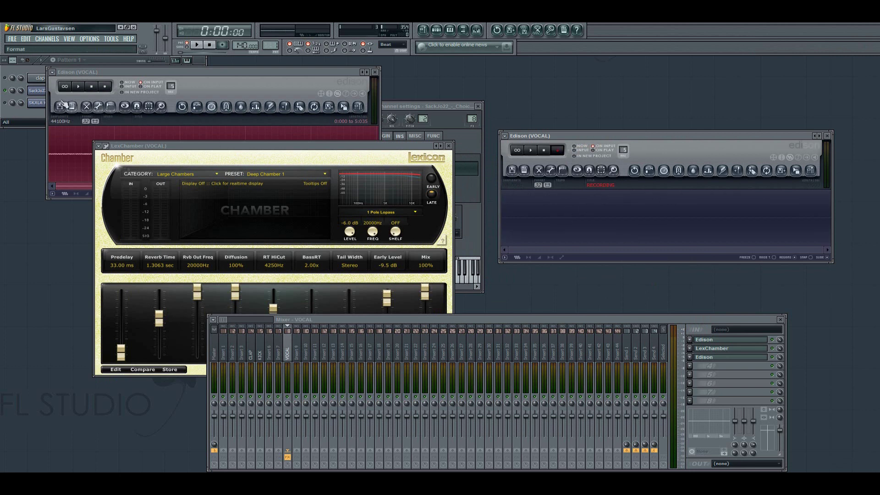
click(79, 87)
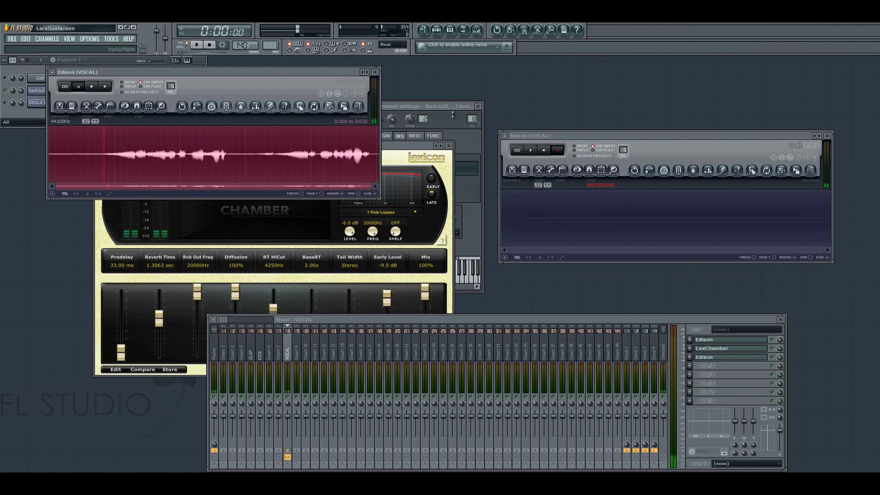
click(544, 151)
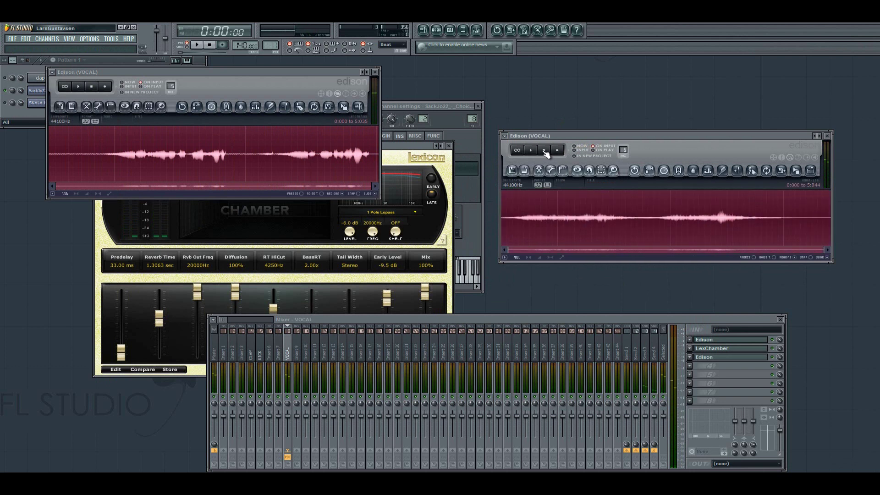
Step: Reverse the 5.8-second reverb recording in the second Edison via Tools > Reverse
right_click(573, 214)
mouse_move(580, 246)
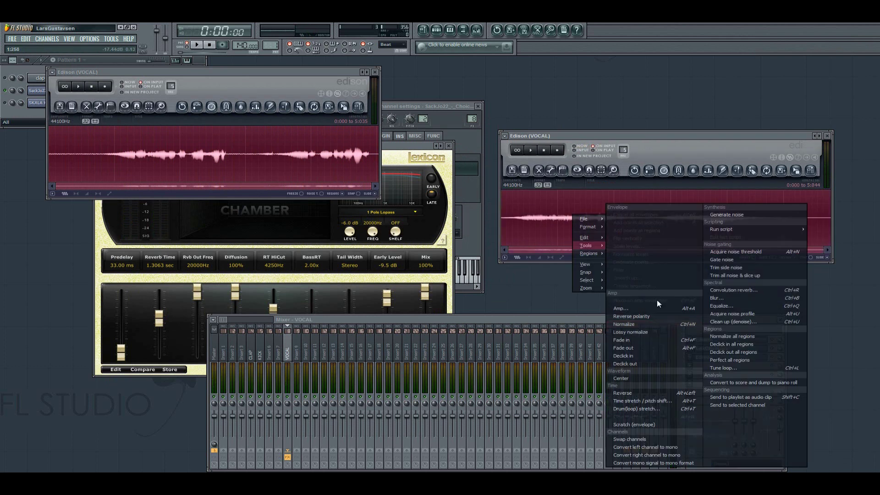
click(648, 394)
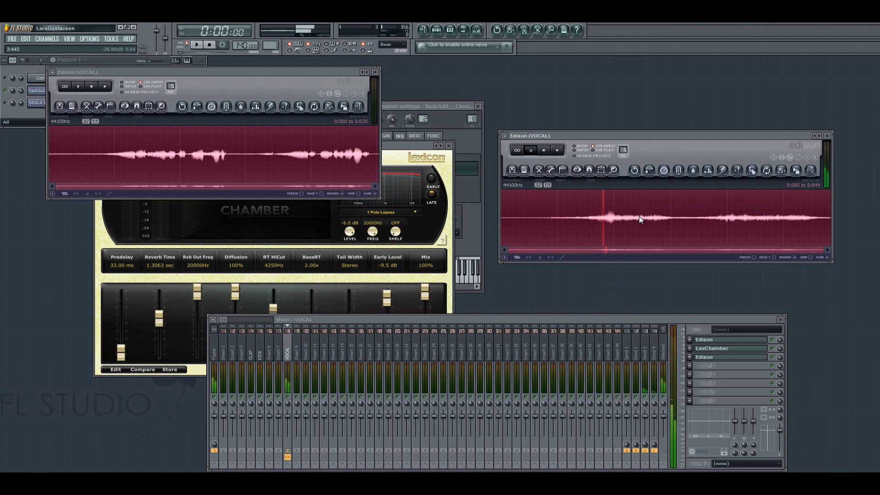
drag(622, 131, 619, 116)
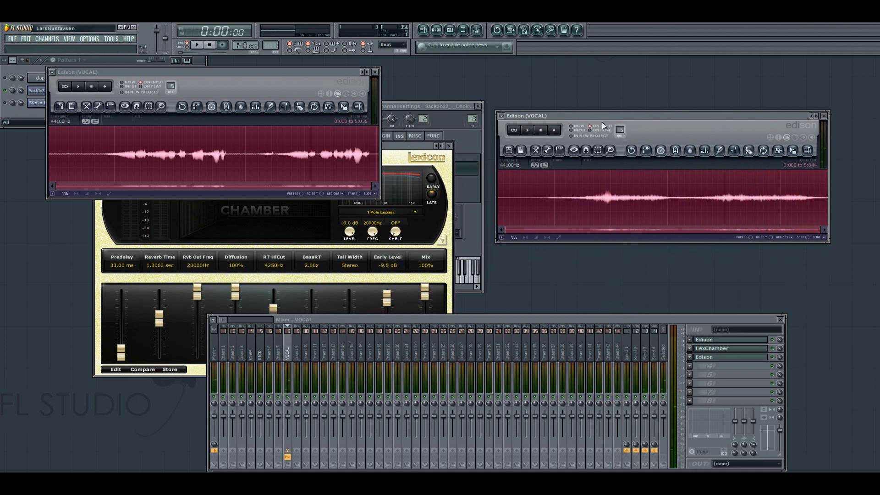
Step: Clear the second Edison's sample and lower LexChamber's Mix to 45%
click(509, 152)
click(516, 162)
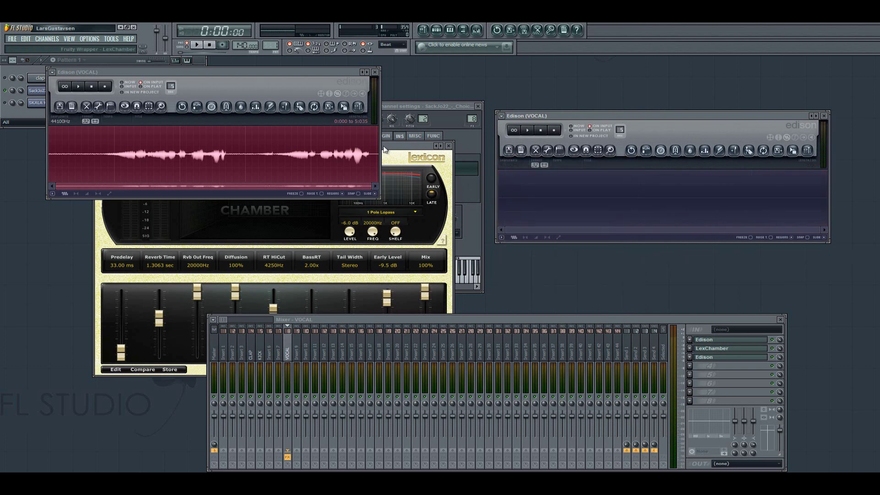
drag(383, 149, 368, 141)
drag(409, 285, 411, 310)
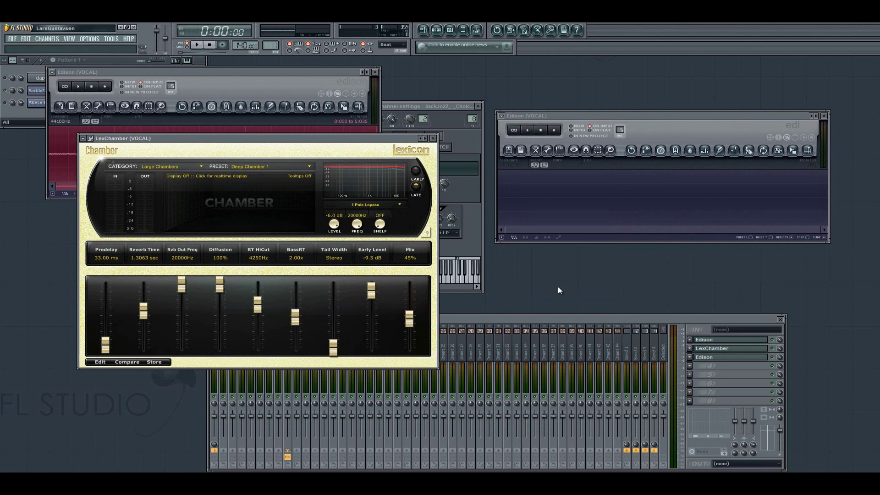
Step: Record a fresh 5.9-second take of the reverbed vocal into the second Edison
click(558, 130)
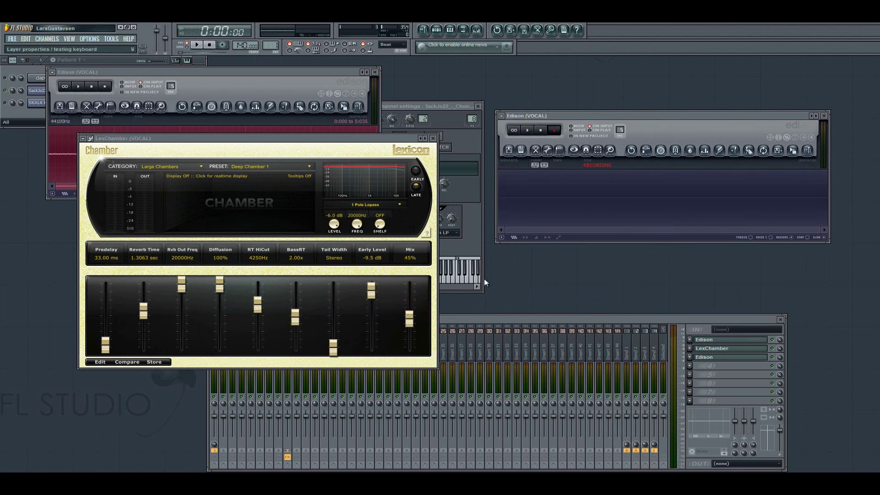
click(265, 73)
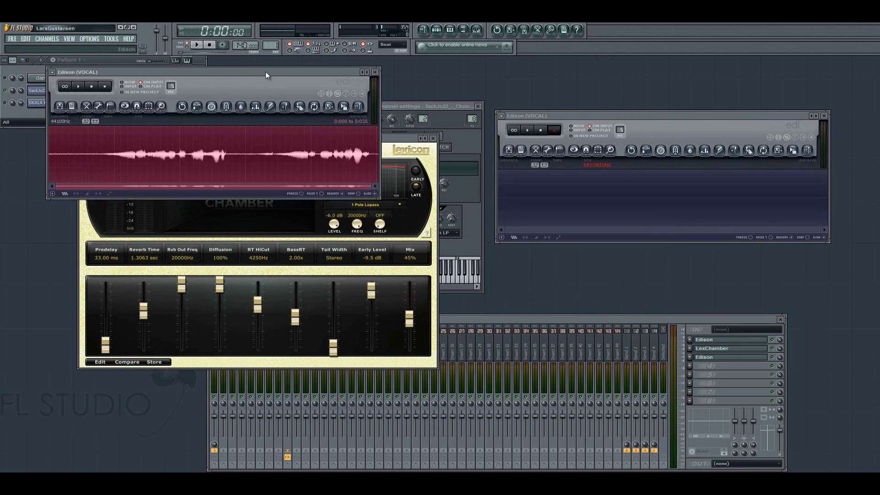
key(space)
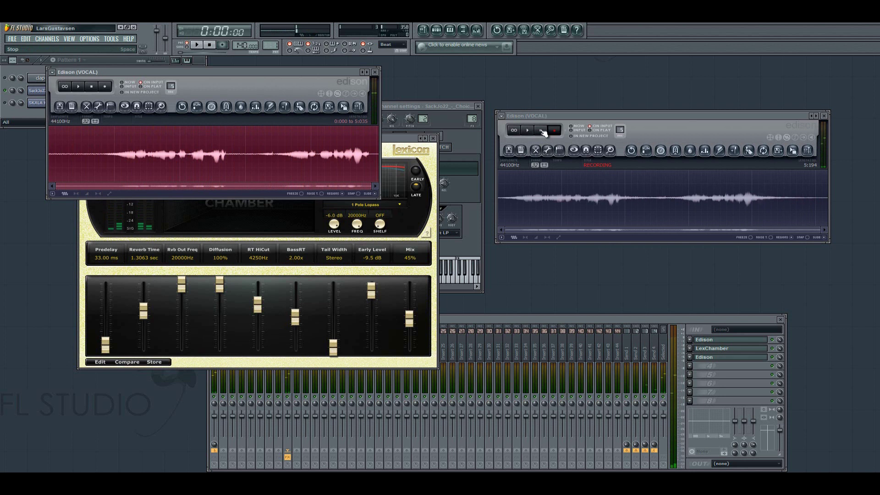
click(544, 132)
Step: Apply a Tools process and Normalize to the new reverb take, then play it back
right_click(544, 177)
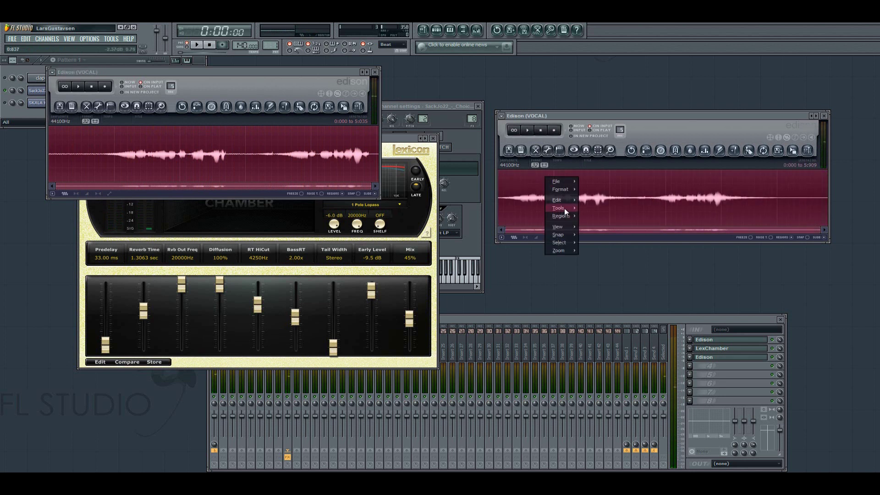
mouse_move(565, 208)
click(622, 392)
right_click(572, 189)
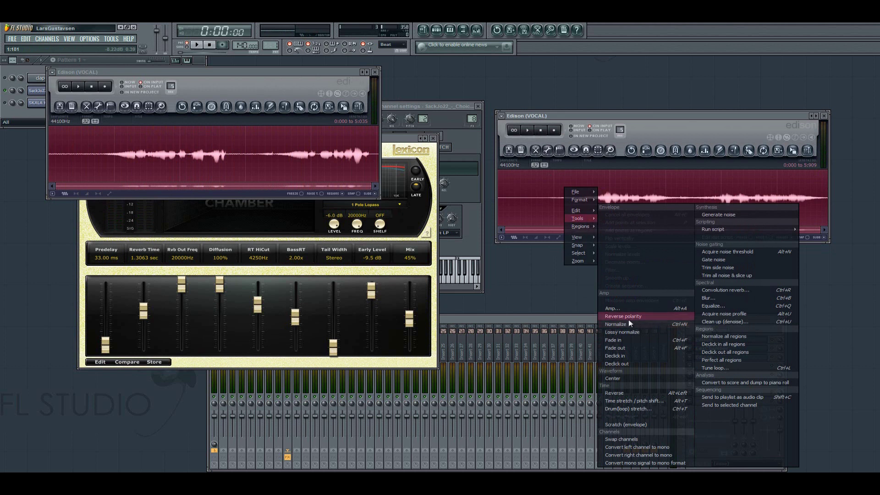
click(623, 323)
key(space)
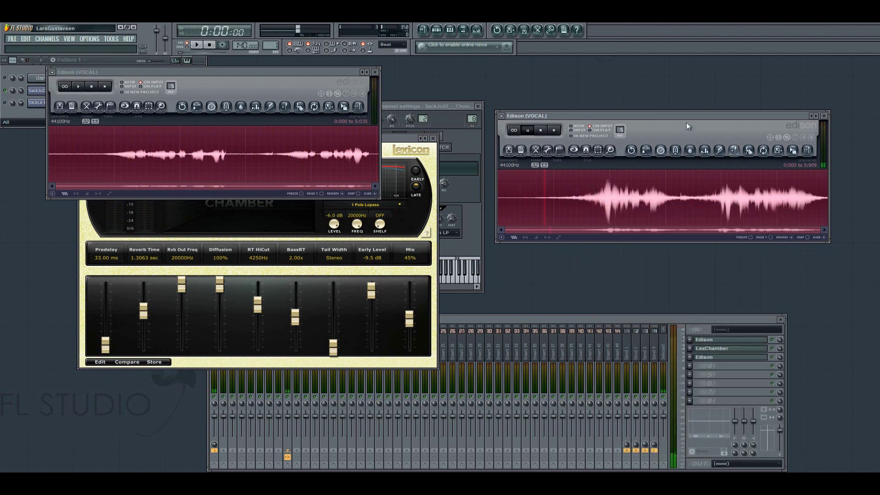
drag(686, 117, 683, 103)
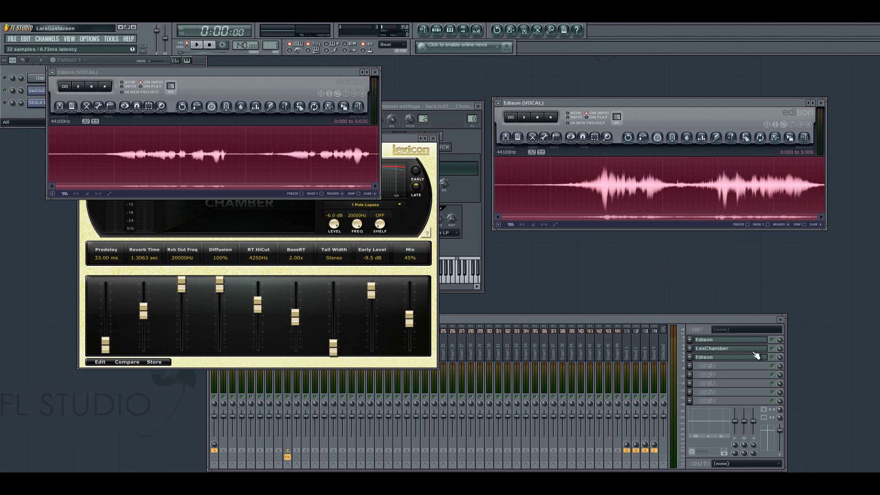
Step: Close both Edison windows and LexChamber, then select and preview the SKALA Kick channel
click(720, 357)
click(720, 348)
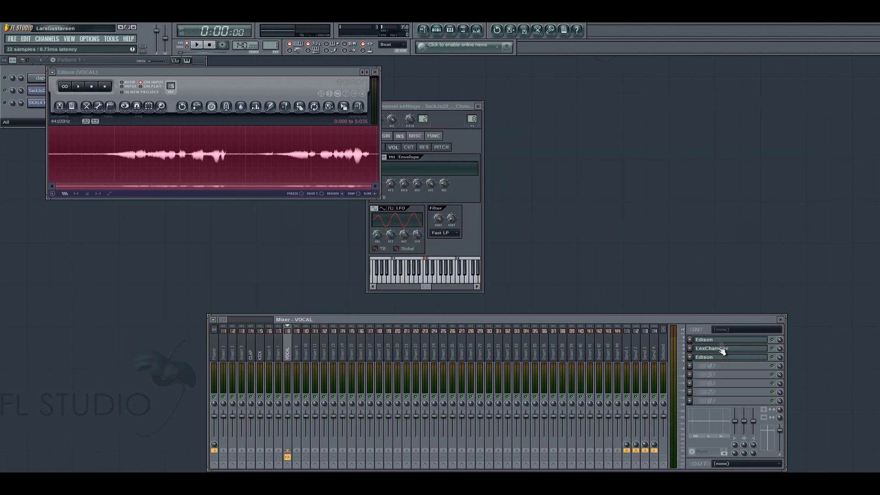
click(720, 339)
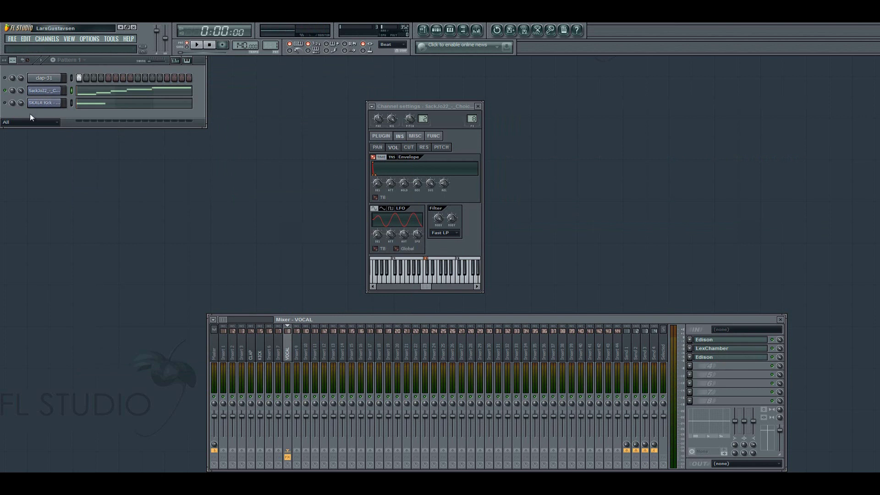
click(40, 104)
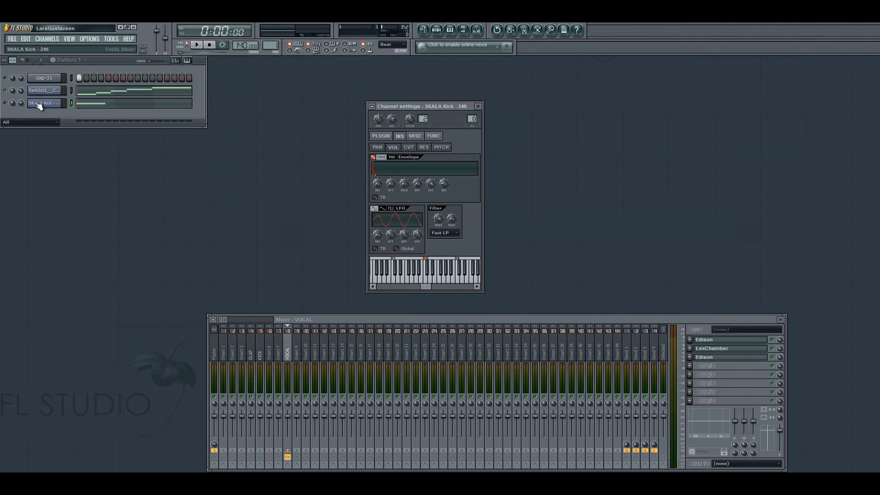
click(6, 103)
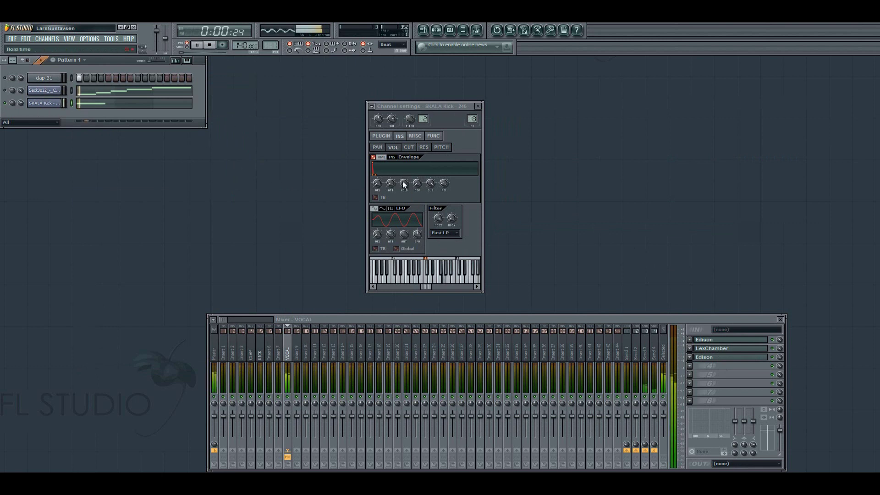
Step: Clear the old vocal from the first Edison and record about 2 seconds of kick
click(742, 341)
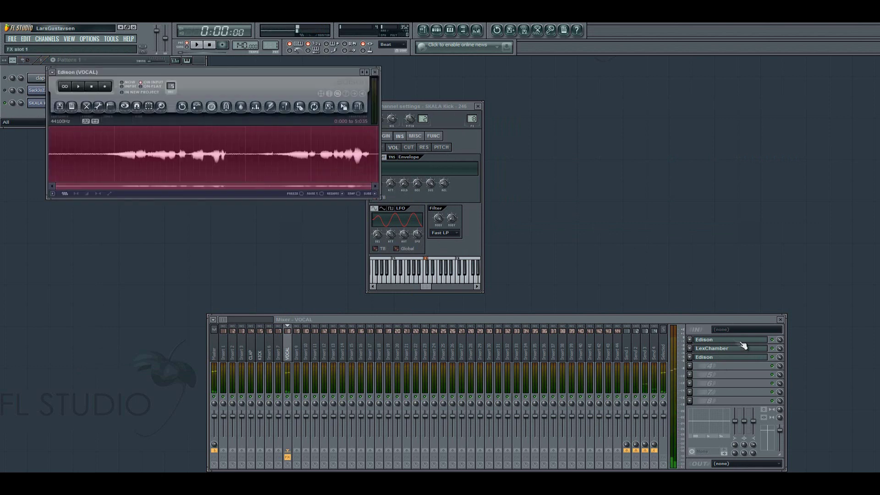
click(61, 107)
click(66, 119)
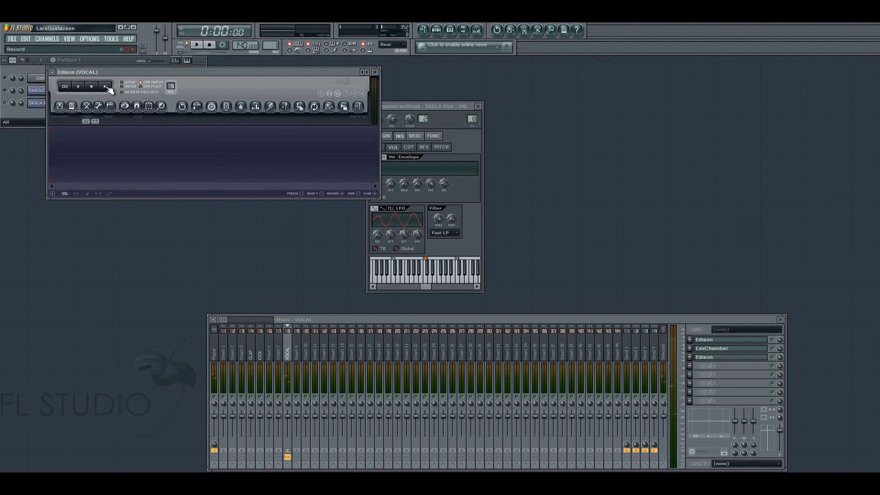
key(space)
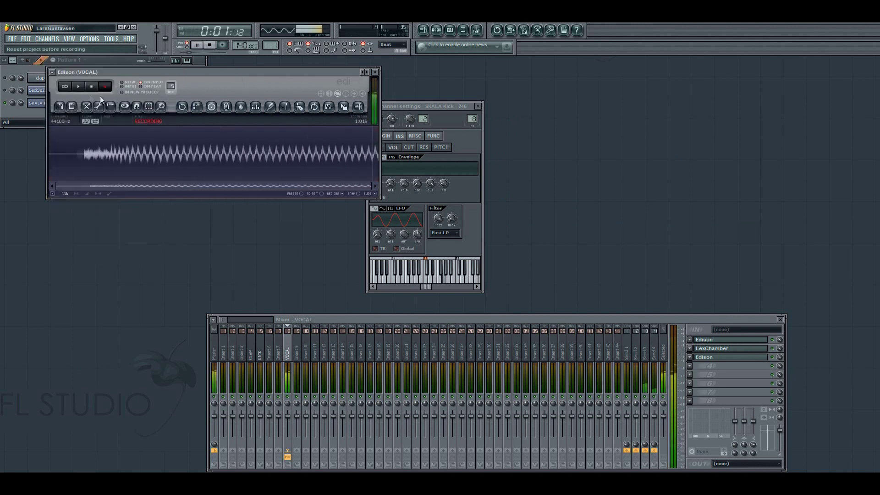
key(space)
drag(350, 72, 604, 70)
Step: Bring up LexChamber and the second Edison, and clear the lower Edison's audio
click(722, 349)
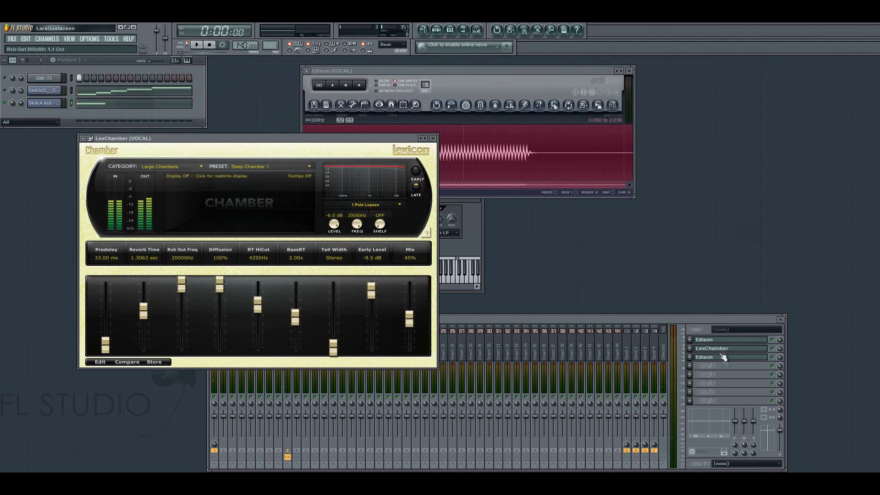
click(725, 357)
drag(625, 104, 570, 222)
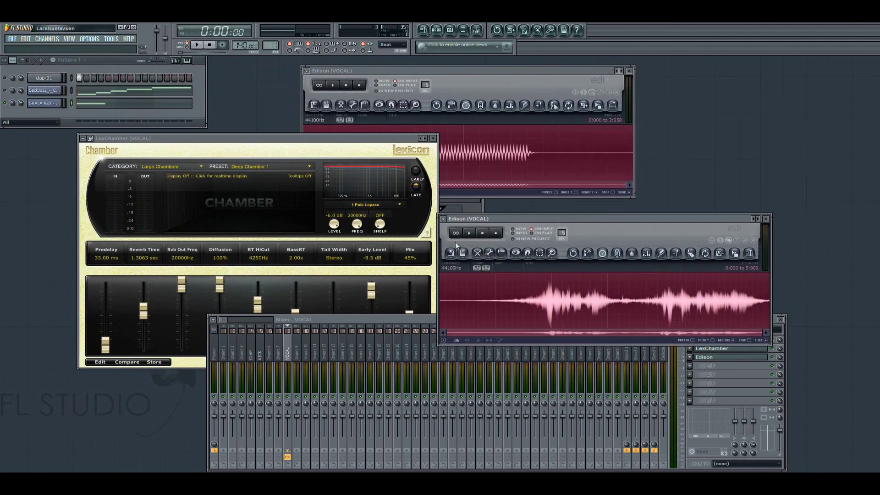
click(451, 253)
click(454, 264)
Step: Reverse the kick recording in the upper Edison and arm the lower Edison to record
click(507, 80)
right_click(401, 169)
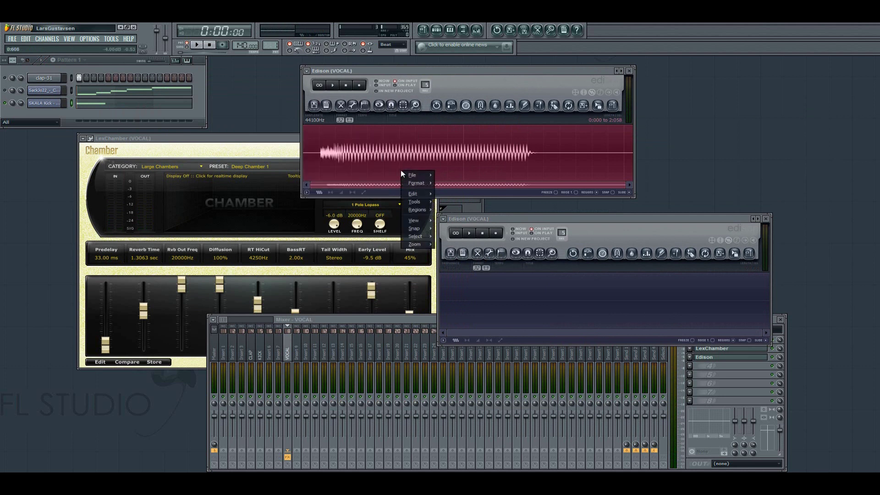
mouse_move(408, 202)
click(472, 386)
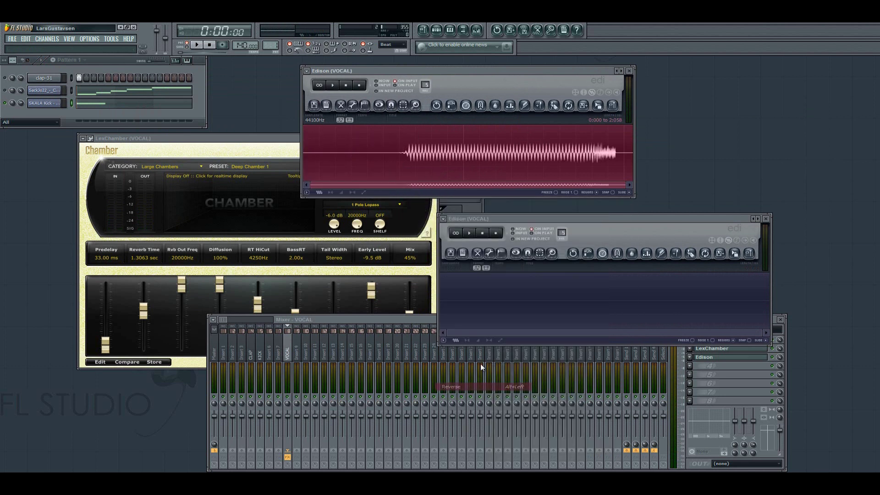
click(531, 228)
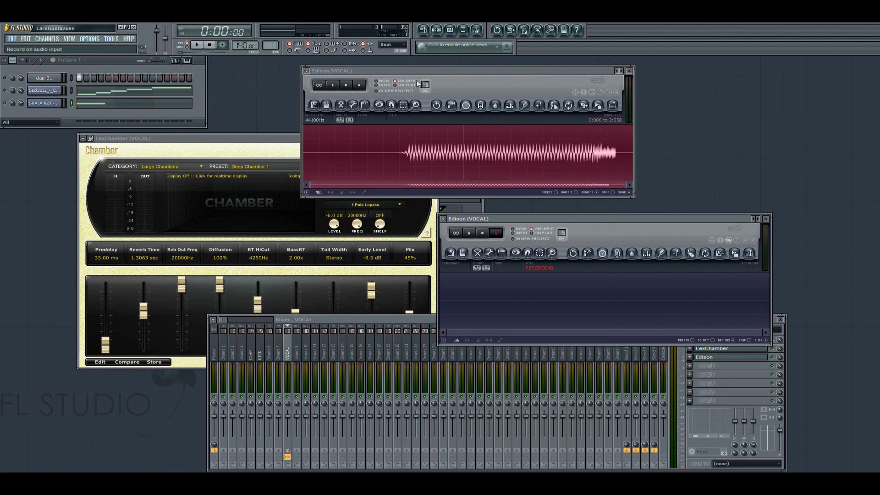
Step: Record a 3.301-second reverbed kick into the lower Edison and reverse it
click(352, 85)
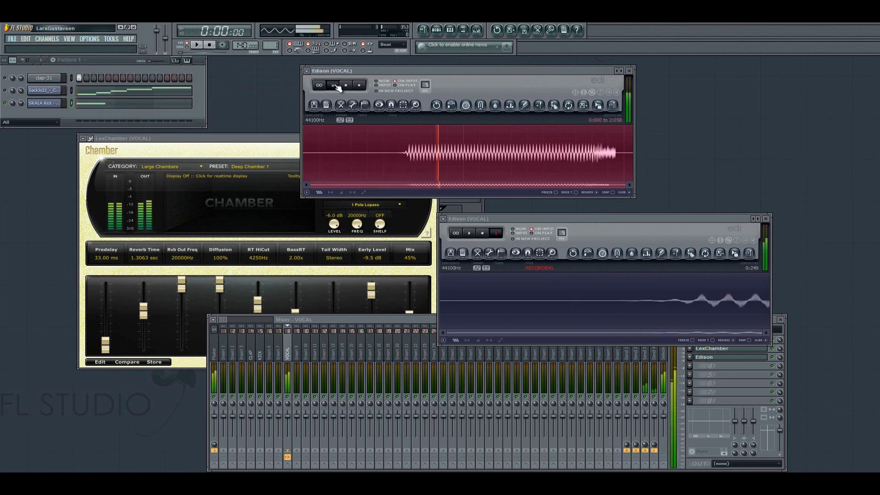
click(483, 234)
right_click(569, 286)
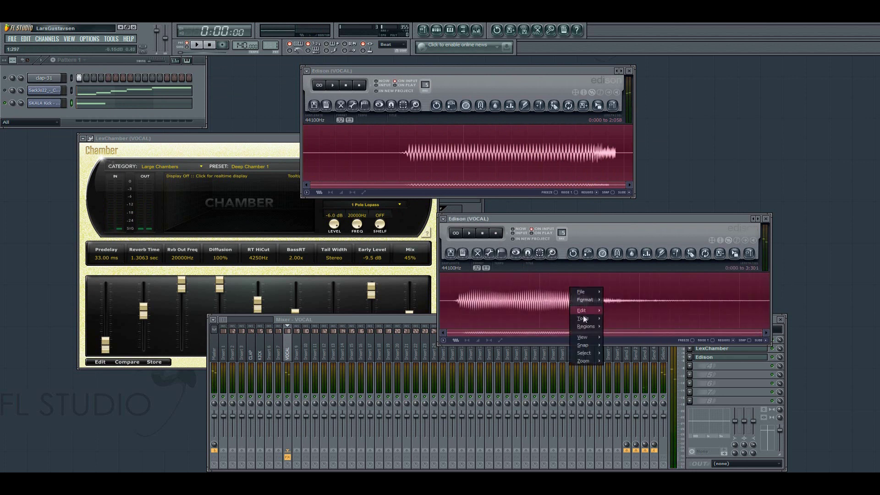
mouse_move(582, 317)
click(627, 395)
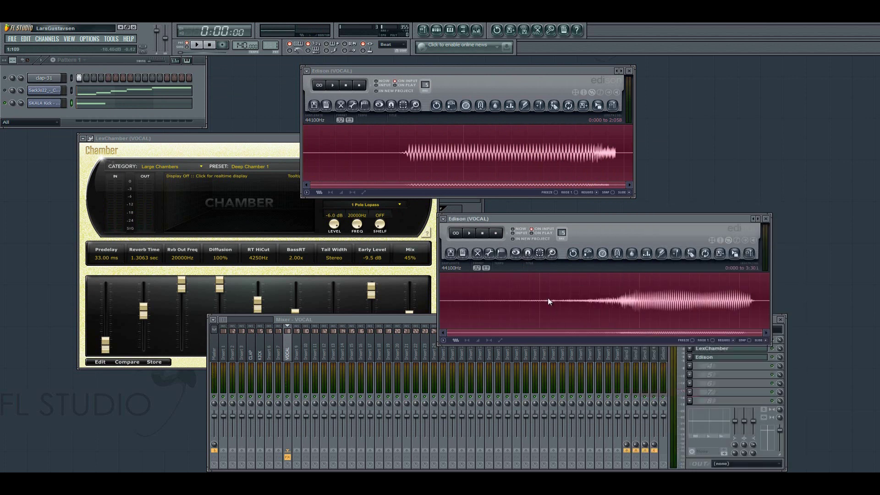
Step: Normalize the reversed kick take so its swell is louder
right_click(509, 294)
mouse_move(516, 324)
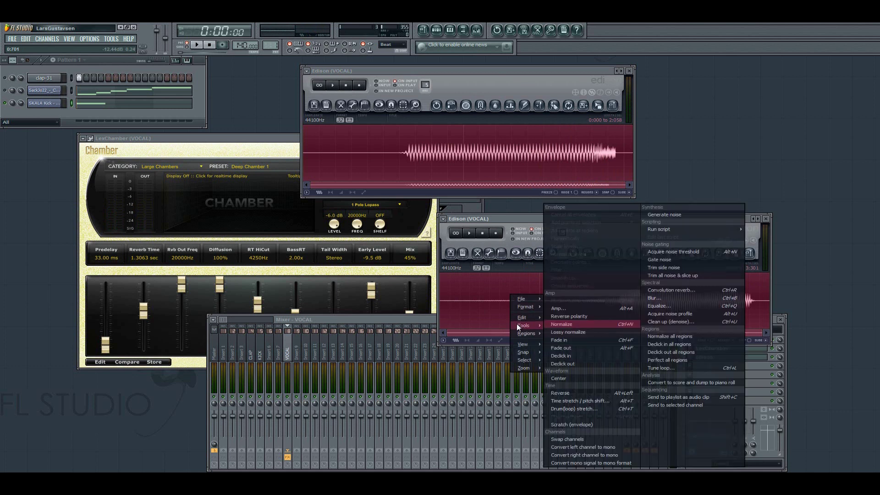
click(584, 325)
Step: Trim the lower Edison sample after about 1.91 s so it ends on the loud swell
drag(612, 217, 535, 177)
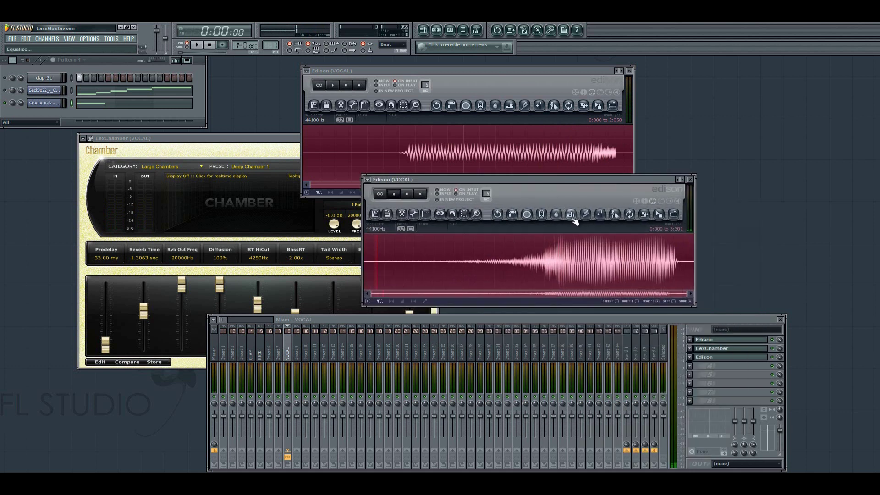
key(space)
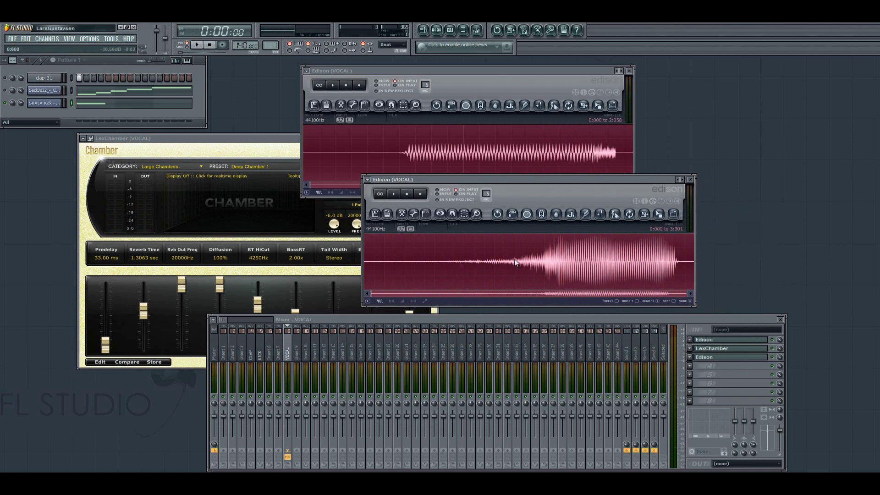
click(547, 259)
scroll(560, 266, up, 5)
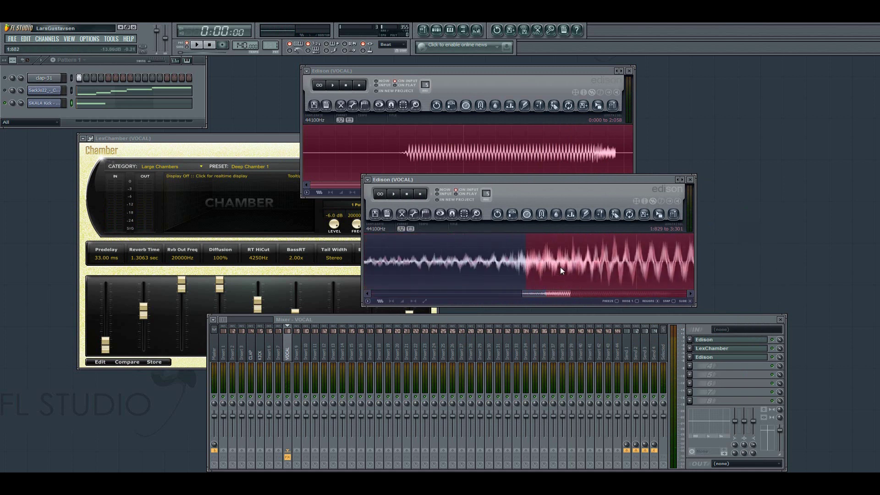
key(space)
key(space)
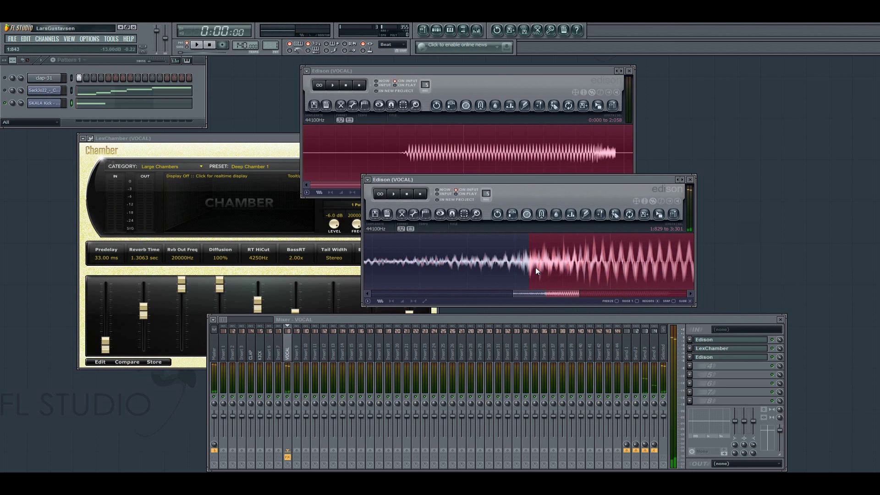
drag(535, 267, 583, 273)
key(Delete)
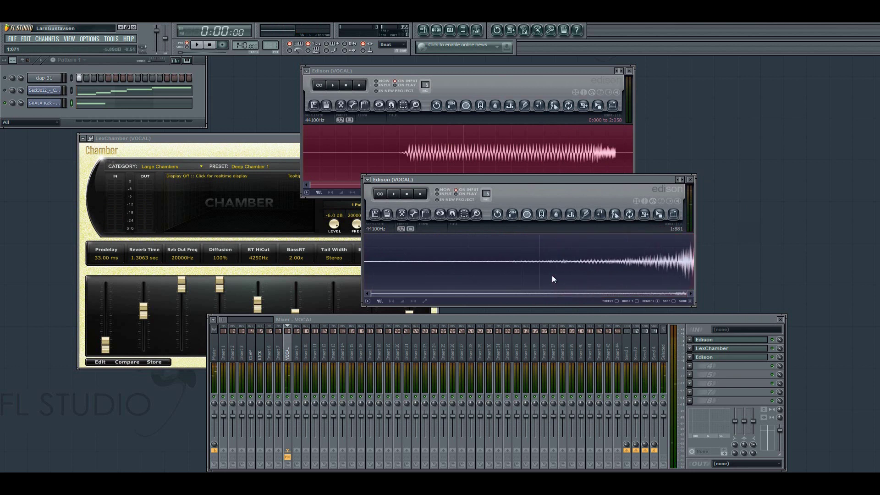
key(space)
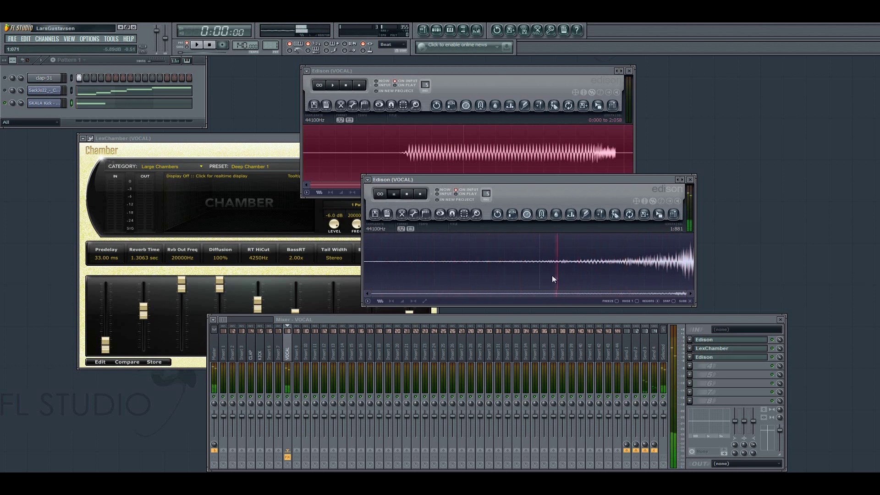
key(space)
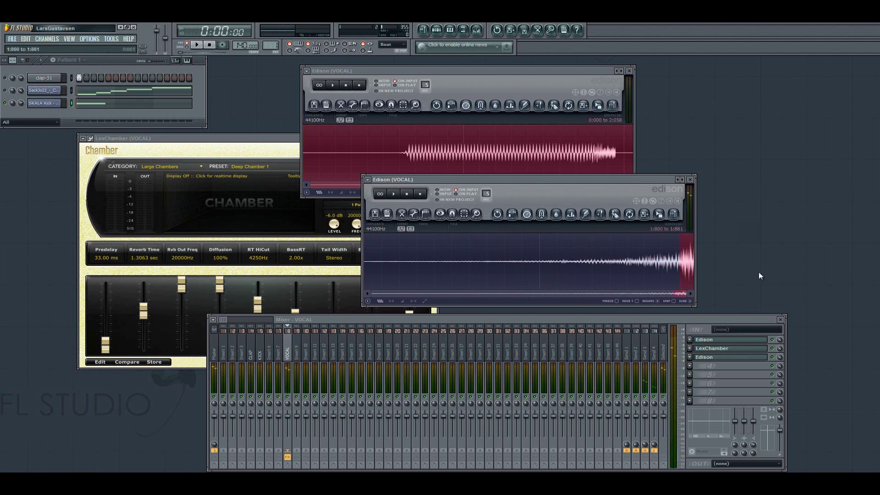
Step: Normalize the trimmed kick swell in Edison and play it back
right_click(562, 245)
mouse_move(590, 278)
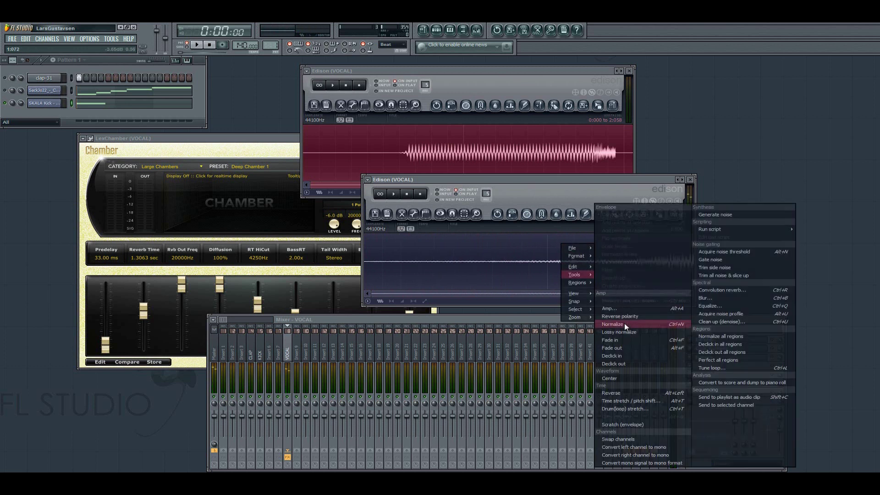
click(624, 323)
key(space)
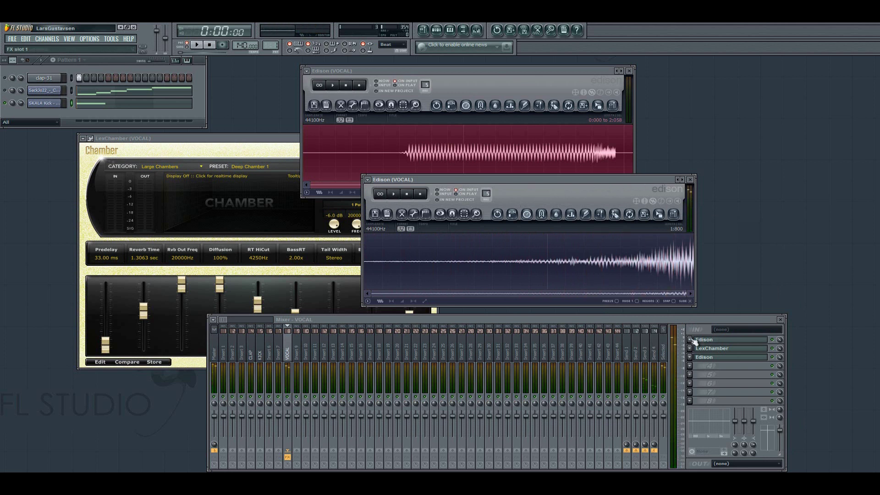
Step: Close both Edison windows and the LexChamber window
click(715, 357)
click(717, 348)
click(717, 339)
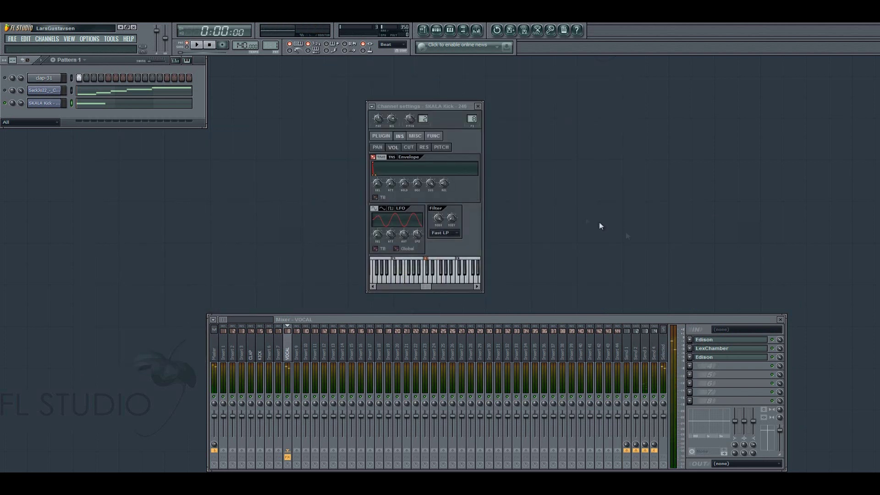
Step: Set LexChamber's Reverb Time to 2.2480 sec, then close the SKALA Kick channel and LexChamber windows
click(710, 348)
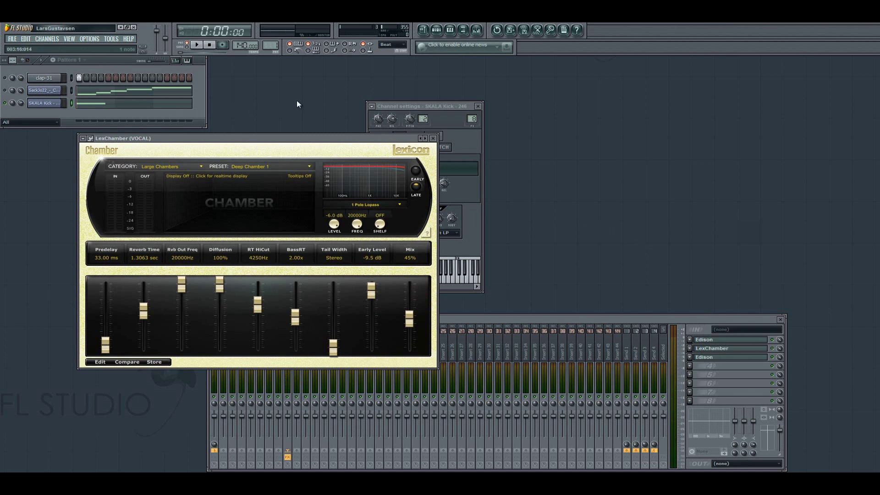
drag(304, 138, 326, 155)
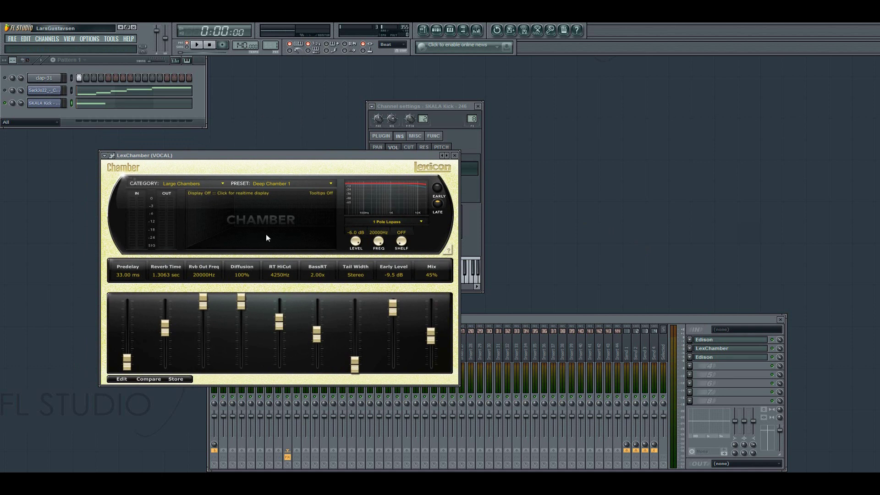
mouse_move(168, 330)
mouse_down()
mouse_move(165, 343)
mouse_move(165, 321)
mouse_up()
click(50, 103)
click(454, 155)
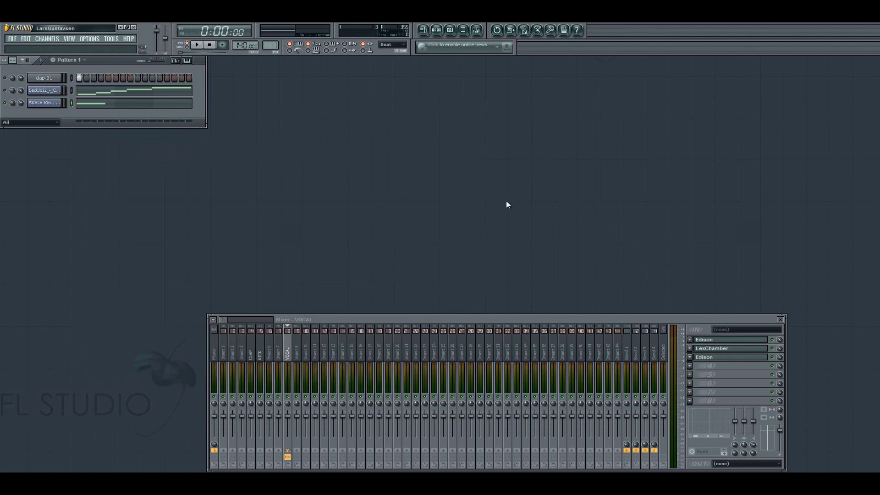